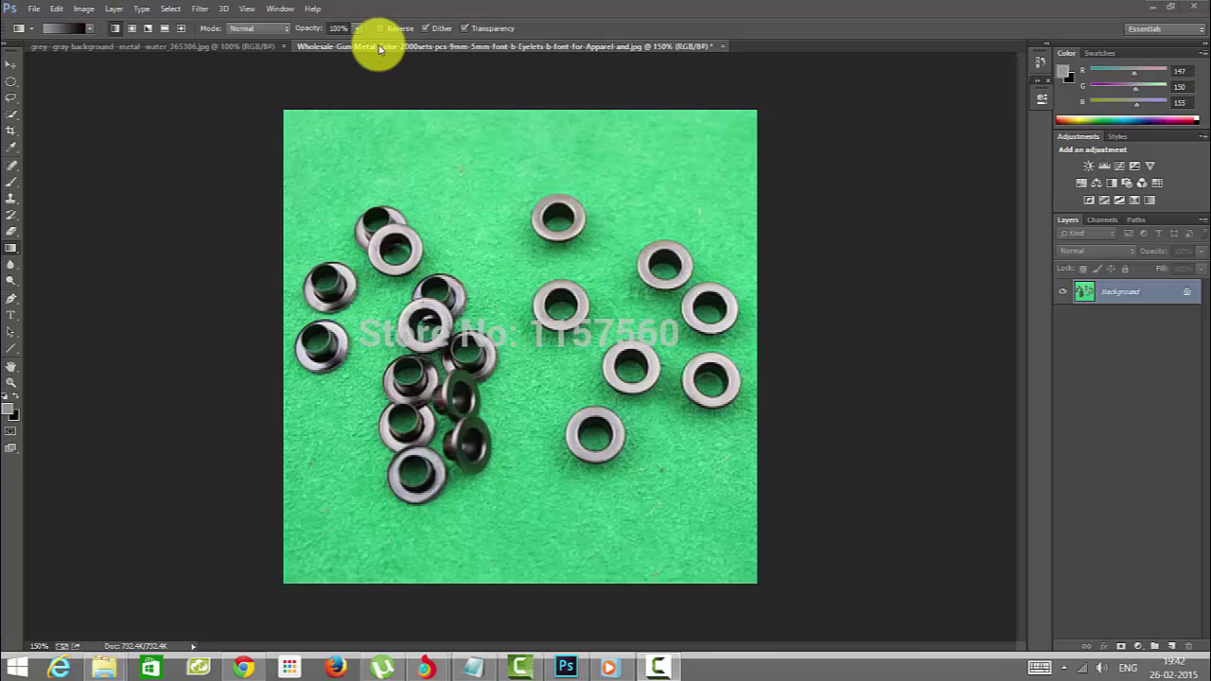
# - Drag the eyelets photo into the droplet document and shift it up-left
pyautogui.click(241, 47)
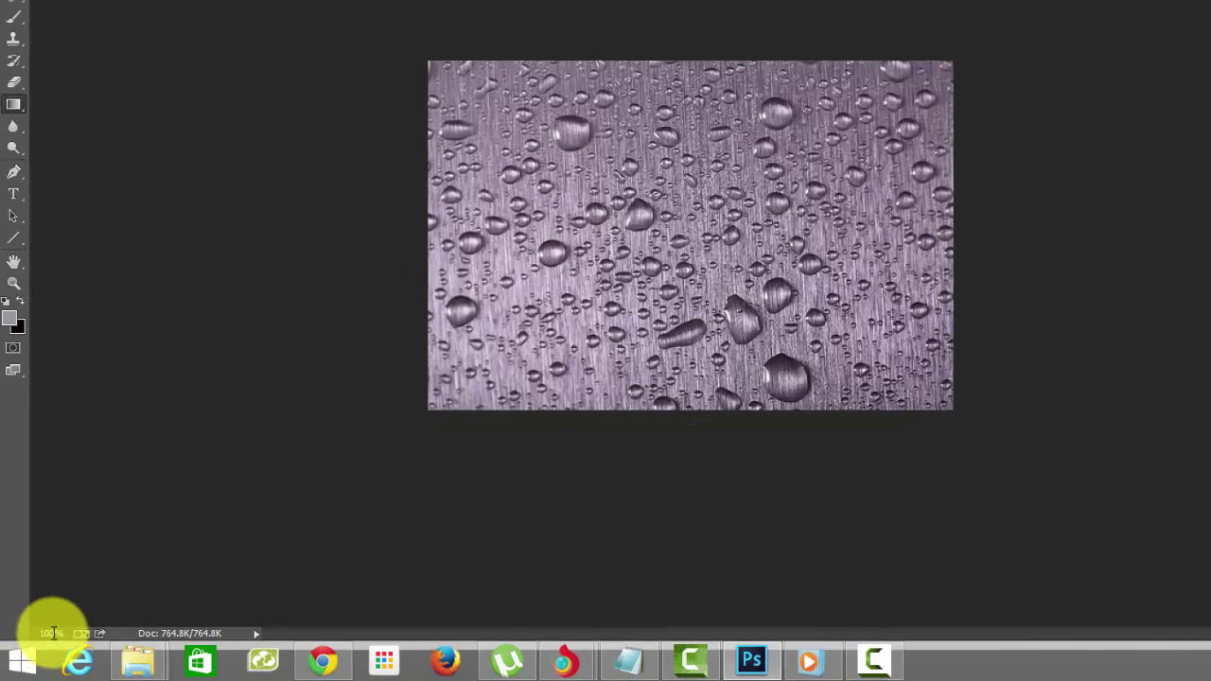
pyautogui.click(38, 646)
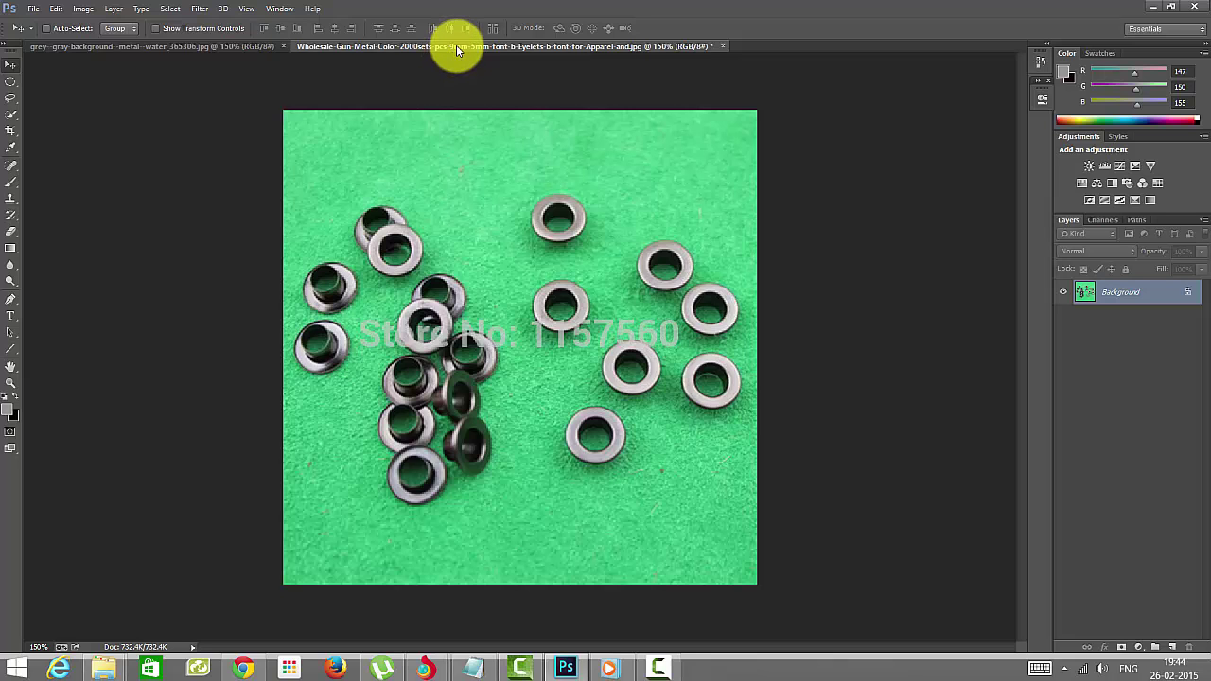
pyautogui.moveTo(417, 151); pyautogui.dragTo(377, 252)
pyautogui.moveTo(436, 288); pyautogui.dragTo(405, 227)
# - Scale the eyelets layer with Free Transform so it covers the whole canvas
pyautogui.hotkey('ctrl', 't')
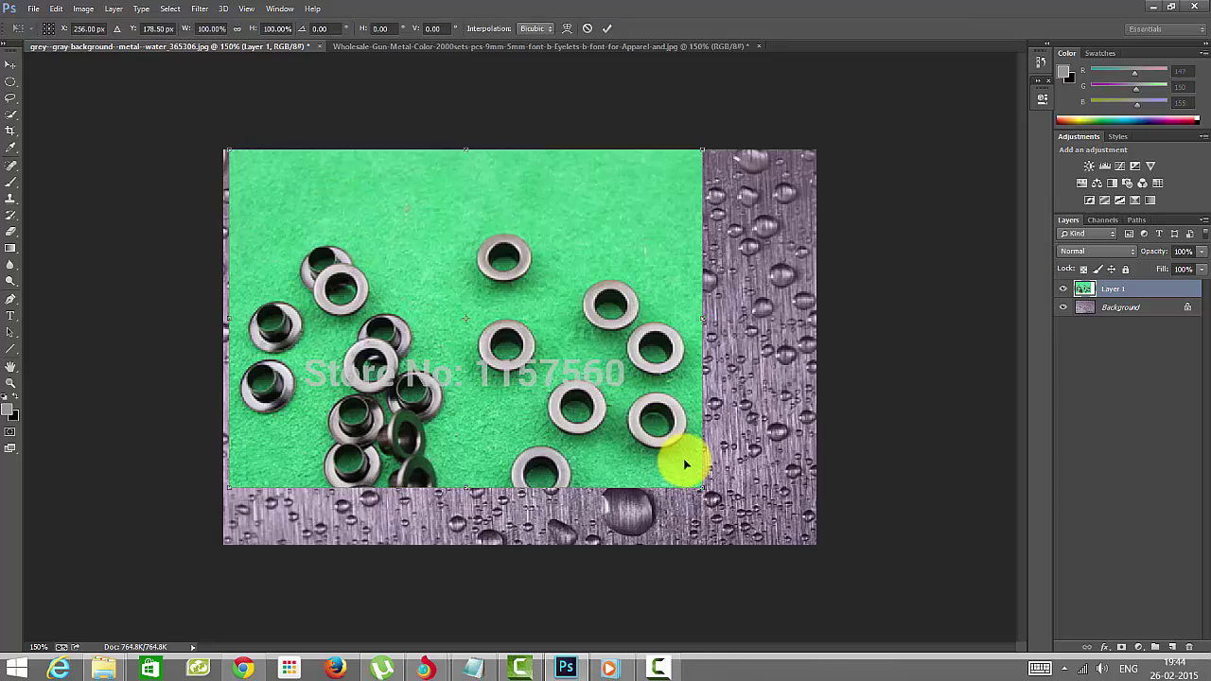
pyautogui.moveTo(702, 489); pyautogui.dragTo(815, 543)
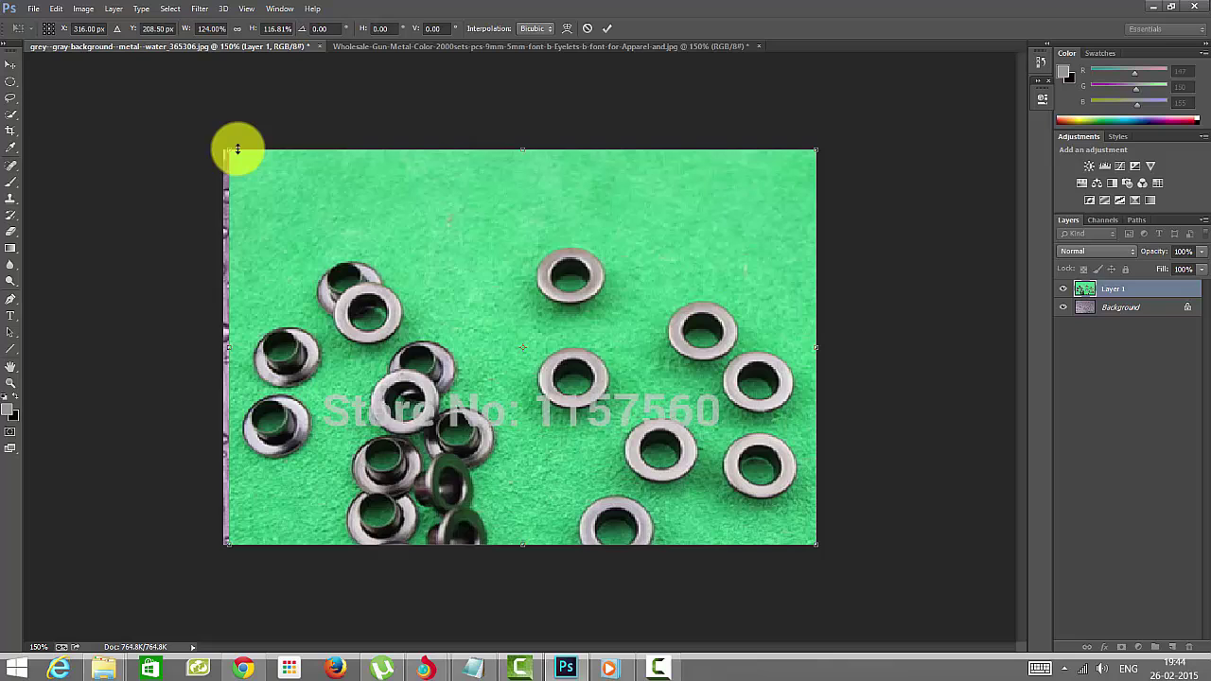
pyautogui.moveTo(229, 151)
pyautogui.mouseDown()
pyautogui.moveTo(247, 167)
pyautogui.moveTo(222, 149)
pyautogui.mouseUp()
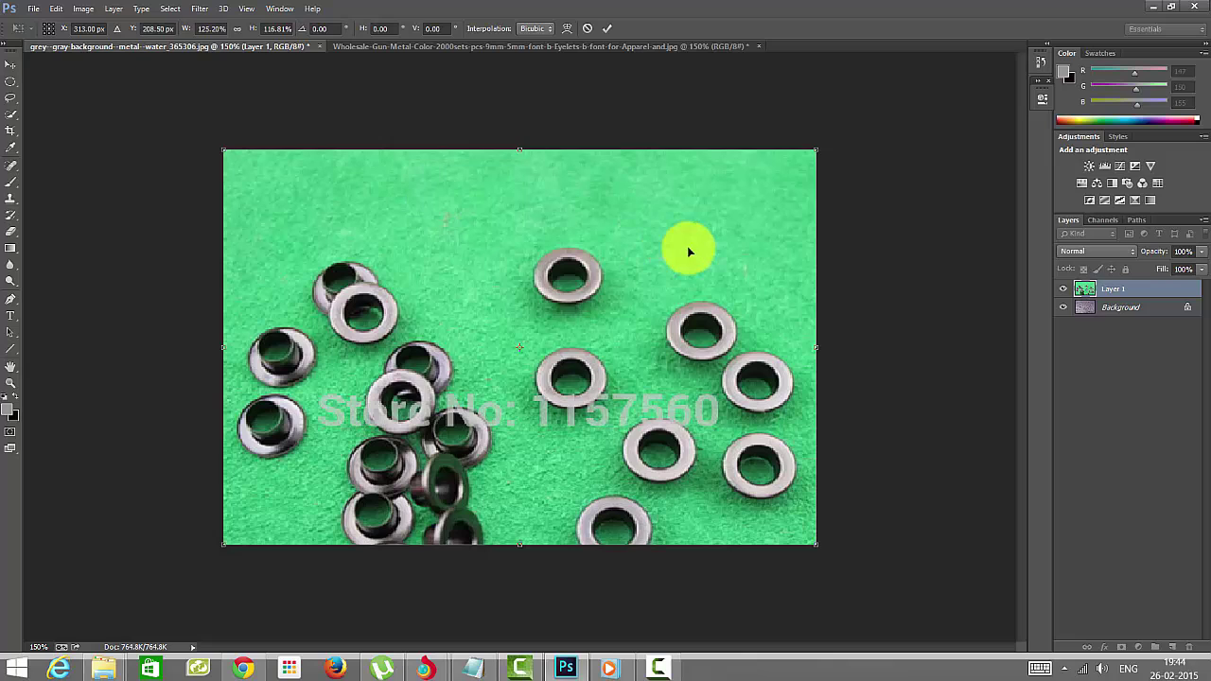
pyautogui.press('Return')
# - Convert the locked droplet Background into an ordinary Layer 0 and pick the Gradient Tool
pyautogui.click(1164, 367)
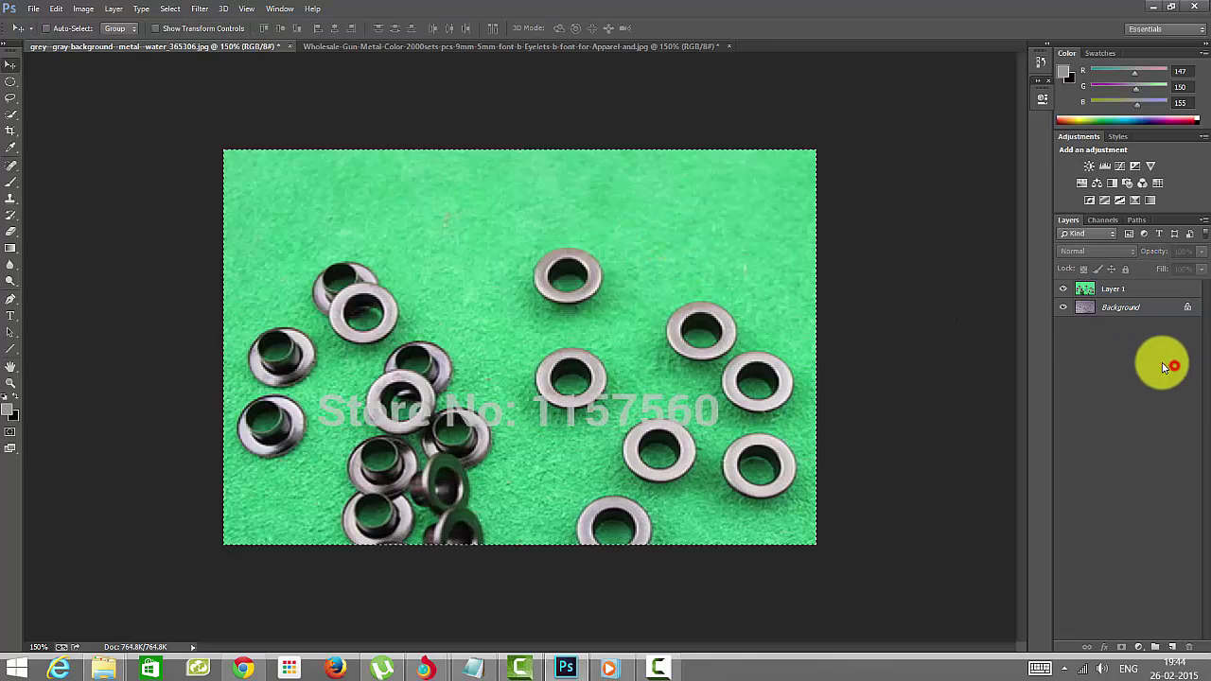
pyautogui.doubleClick(1161, 310)
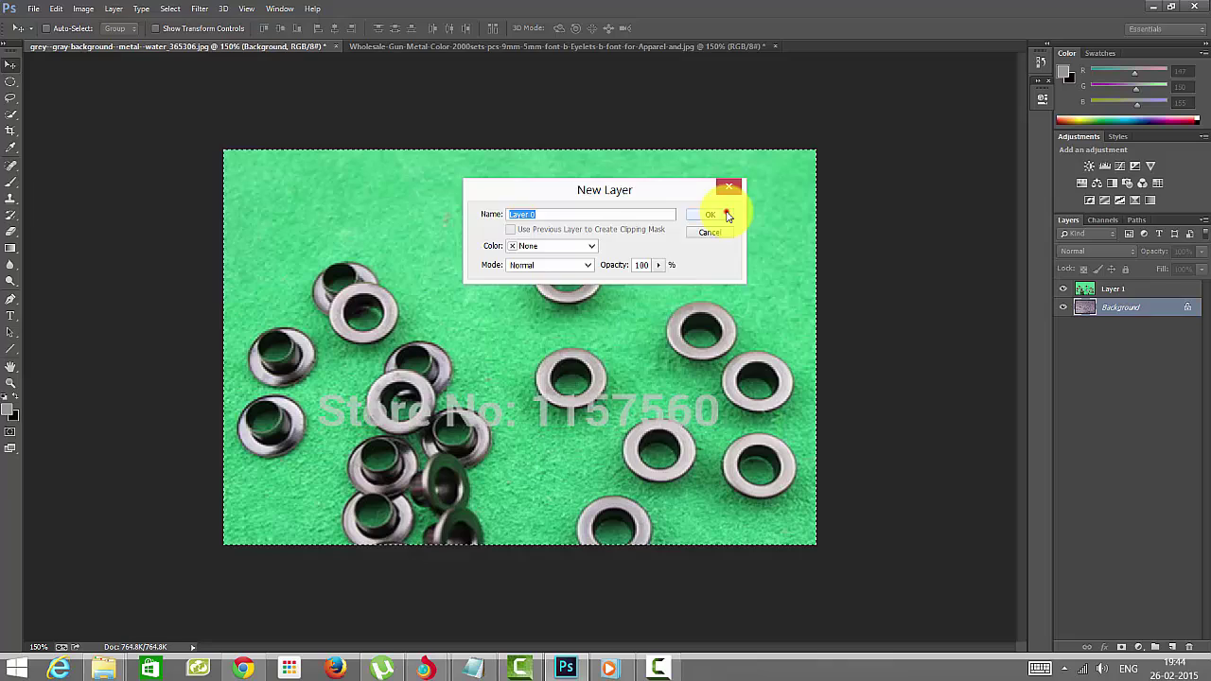
pyautogui.click(726, 216)
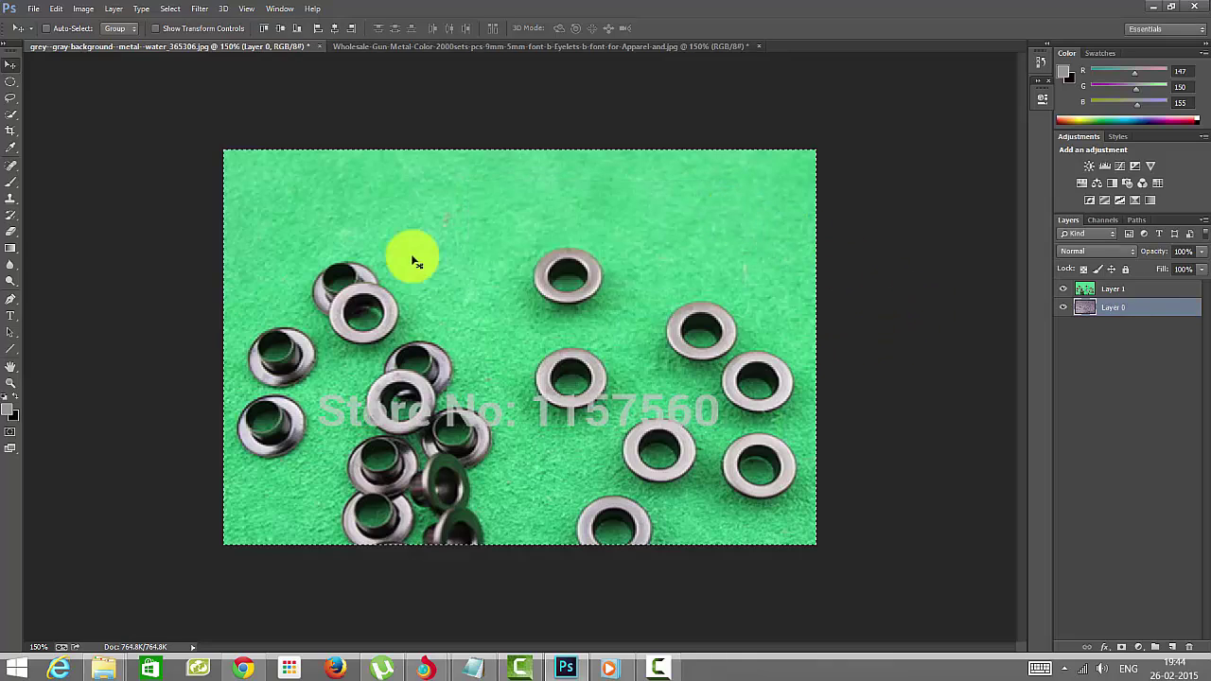
pyautogui.click(12, 249)
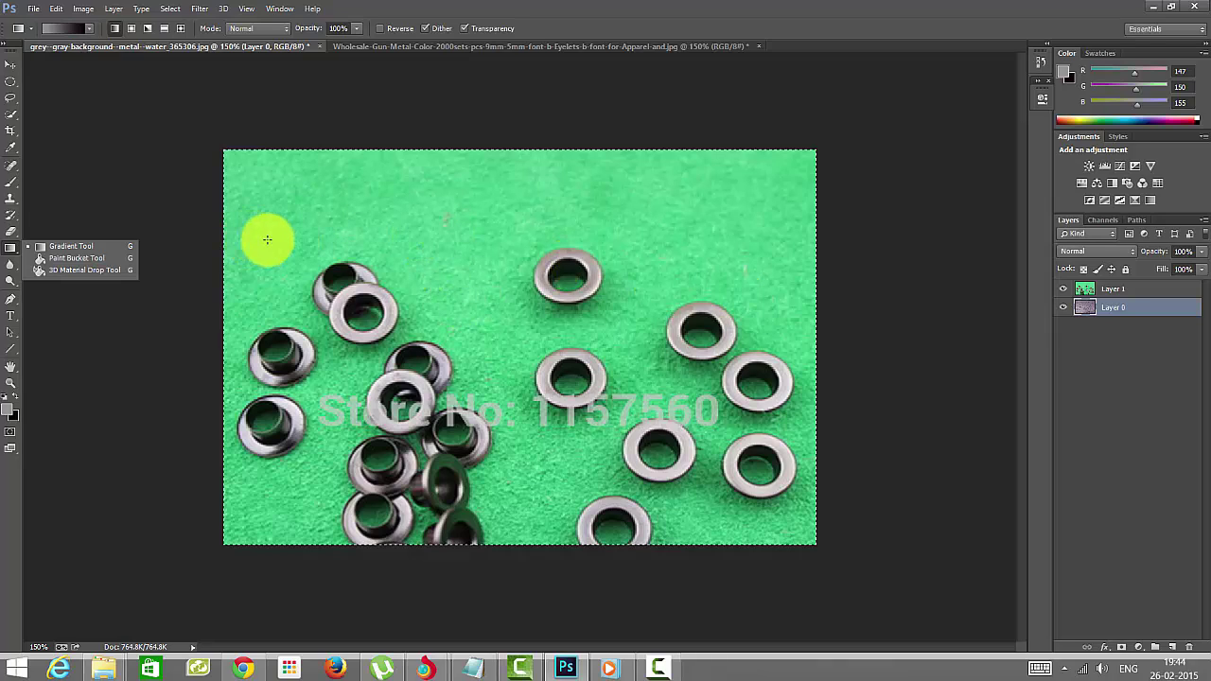
# - Select the eyelets Layer 1 and add a white layer mask to it
pyautogui.click(9, 248)
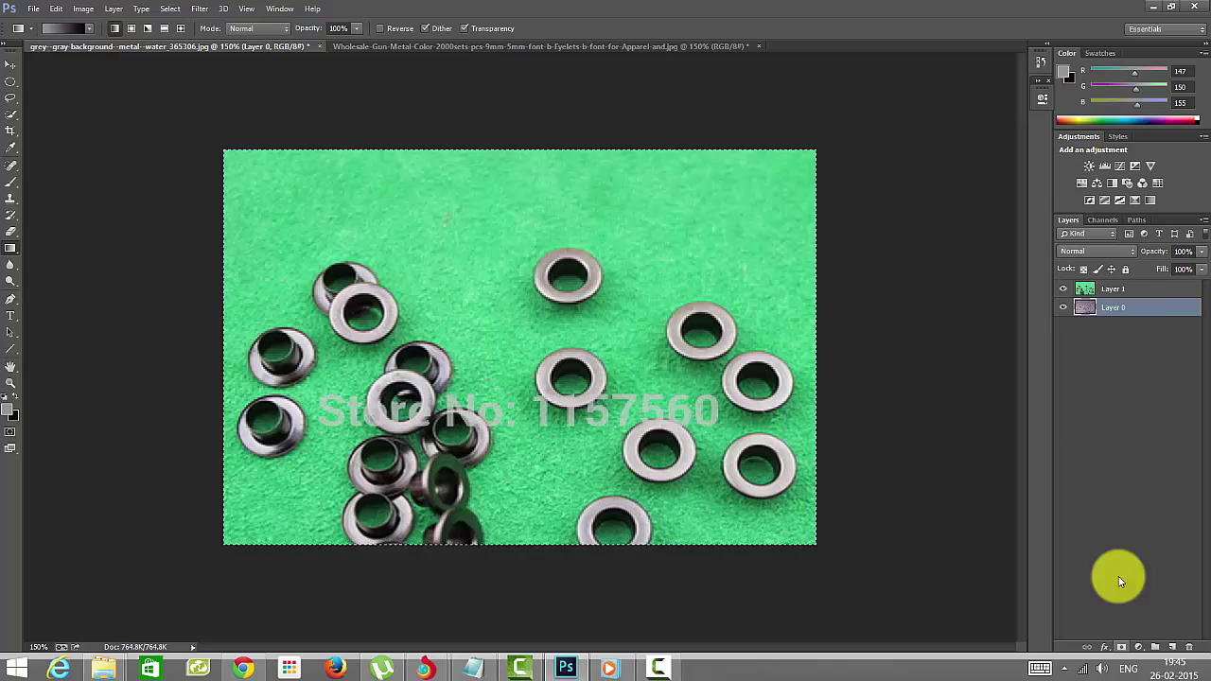
pyautogui.click(1134, 293)
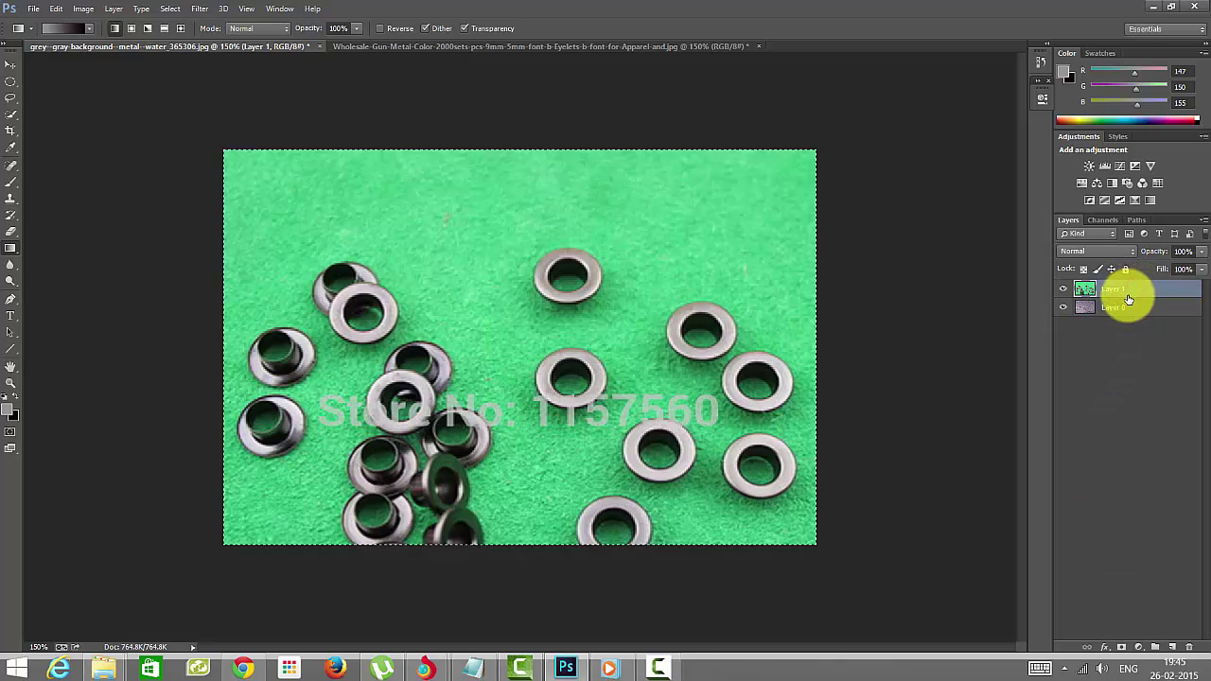
pyautogui.click(1123, 649)
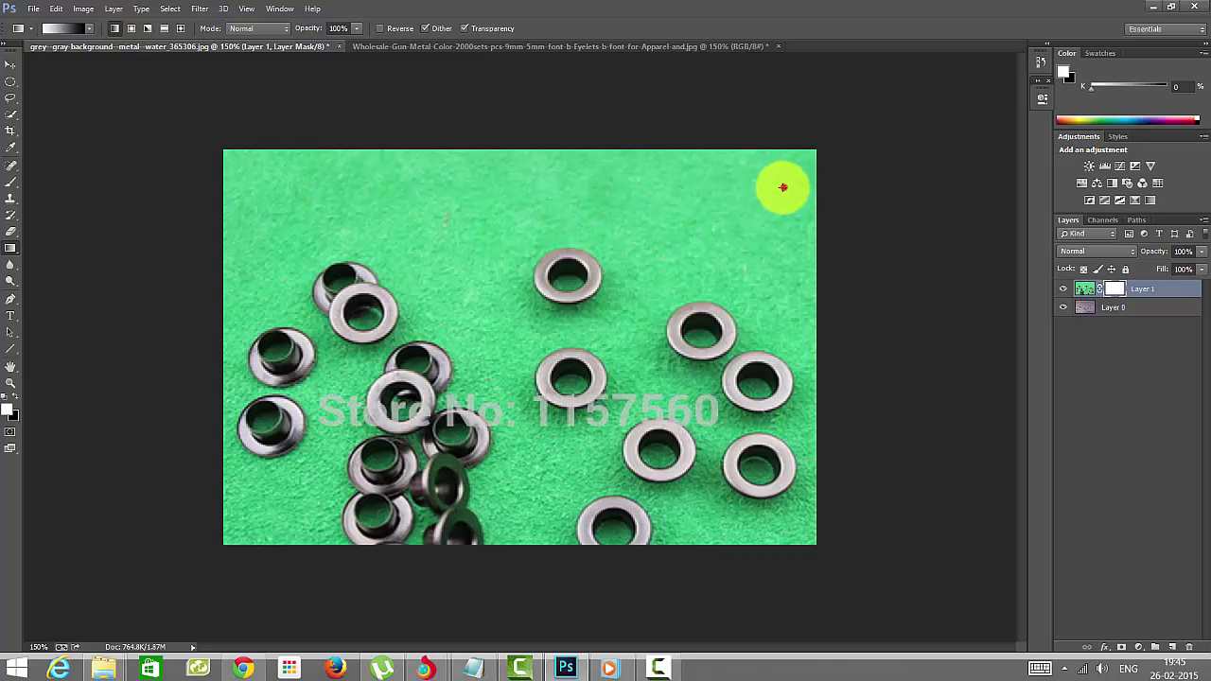
# - Draw a diagonal gradient on Layer 1's mask, undo it, and redraw it longer across the image
pyautogui.moveTo(782, 186); pyautogui.dragTo(526, 412)
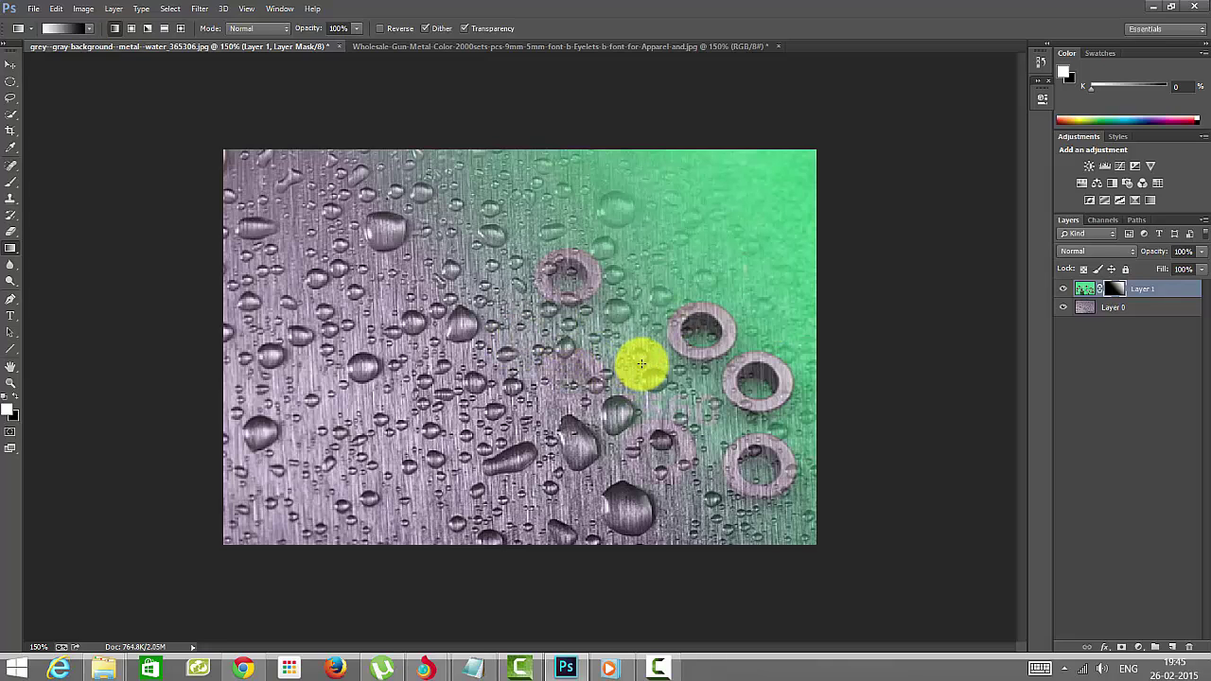
pyautogui.hotkey('ctrl', 'z')
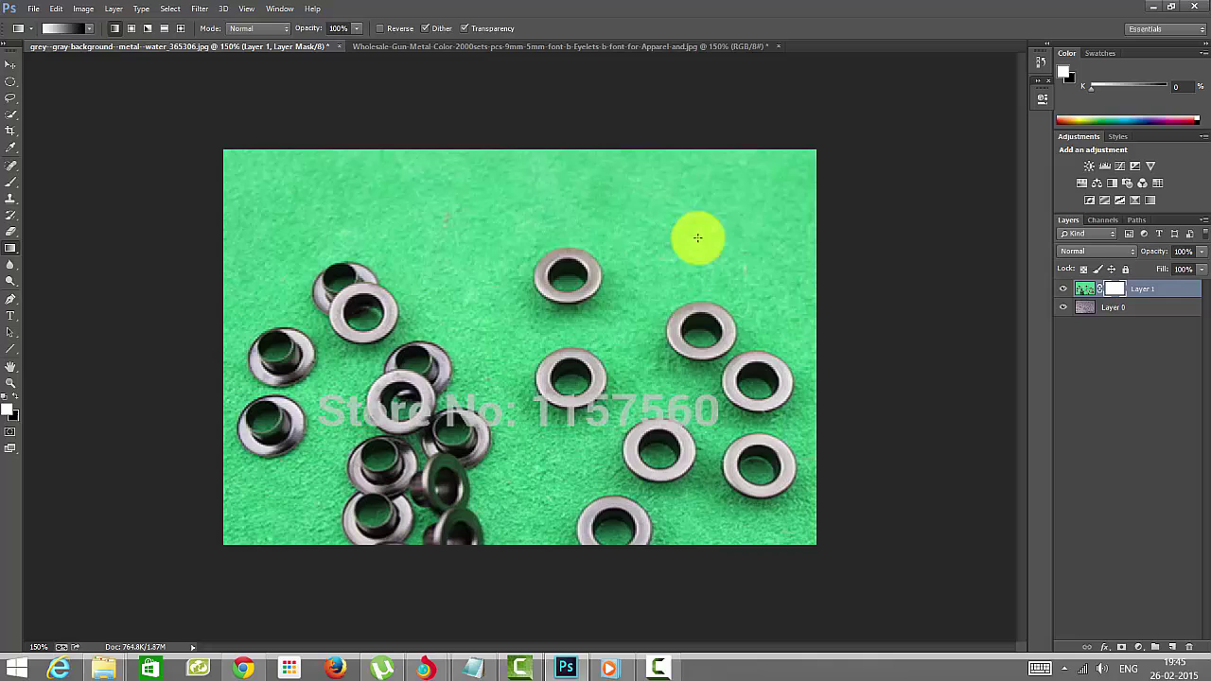
pyautogui.moveTo(756, 197); pyautogui.dragTo(330, 454)
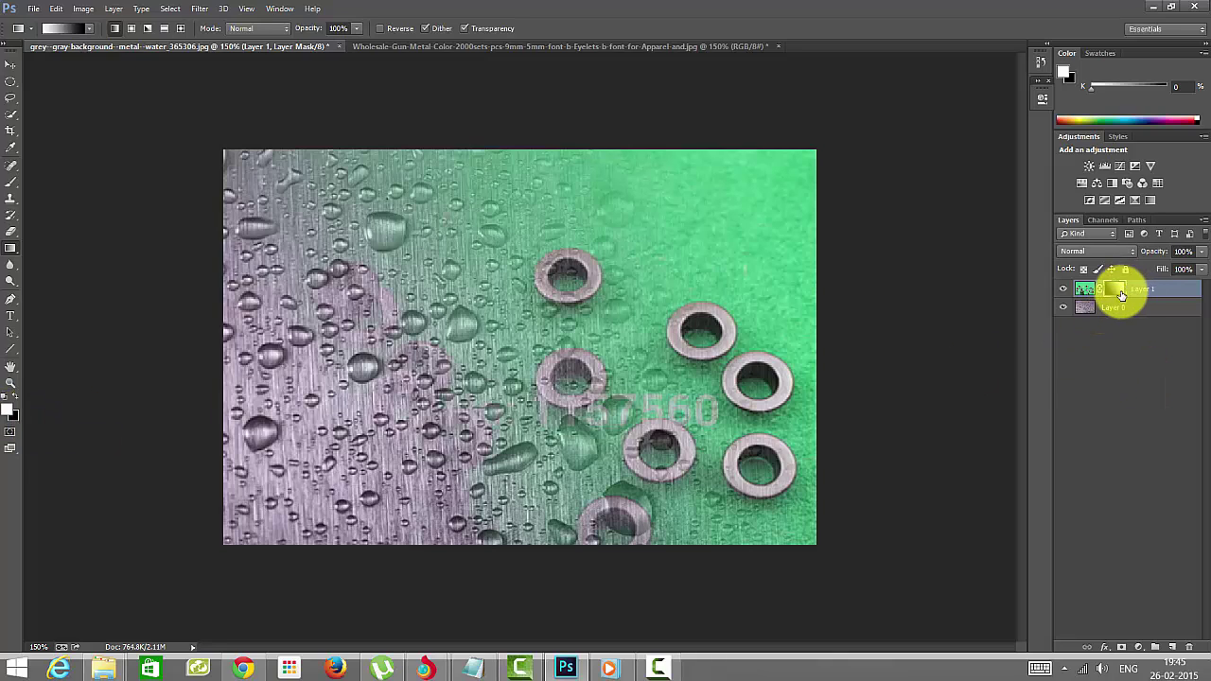
# - Target Layer 1's mask and hide the droplet Layer 0, leaving the eyelets layer visible
pyautogui.click(1112, 294)
pyautogui.click(1062, 290)
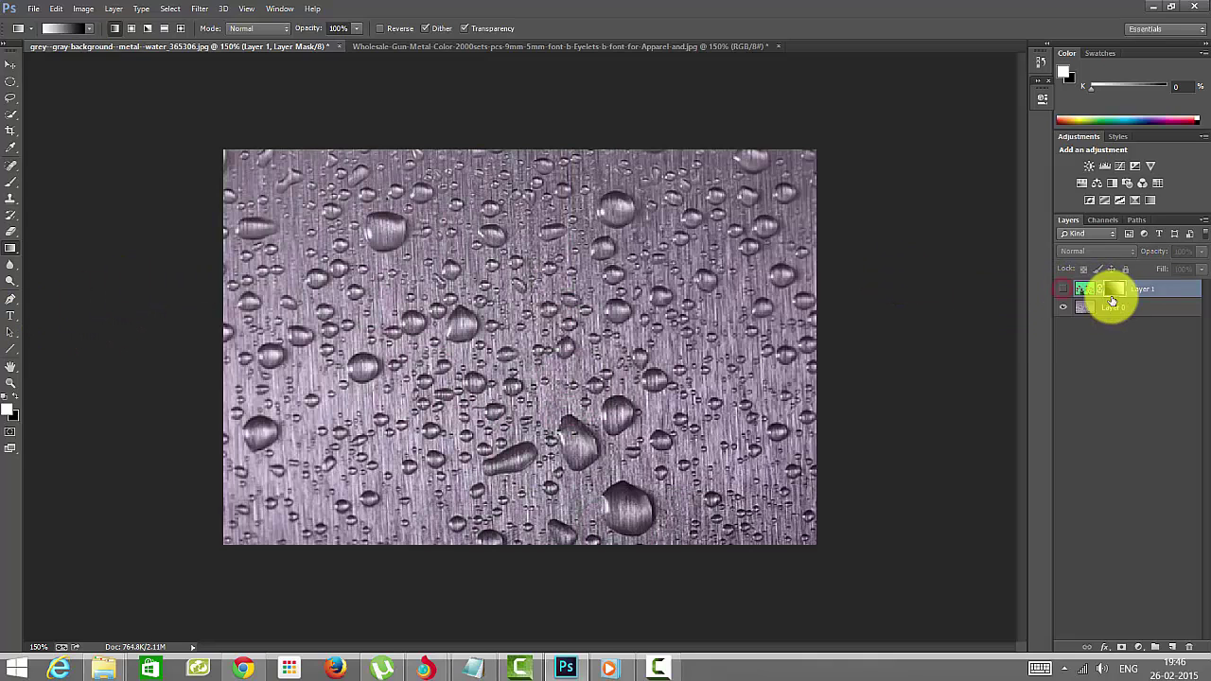
pyautogui.click(1063, 307)
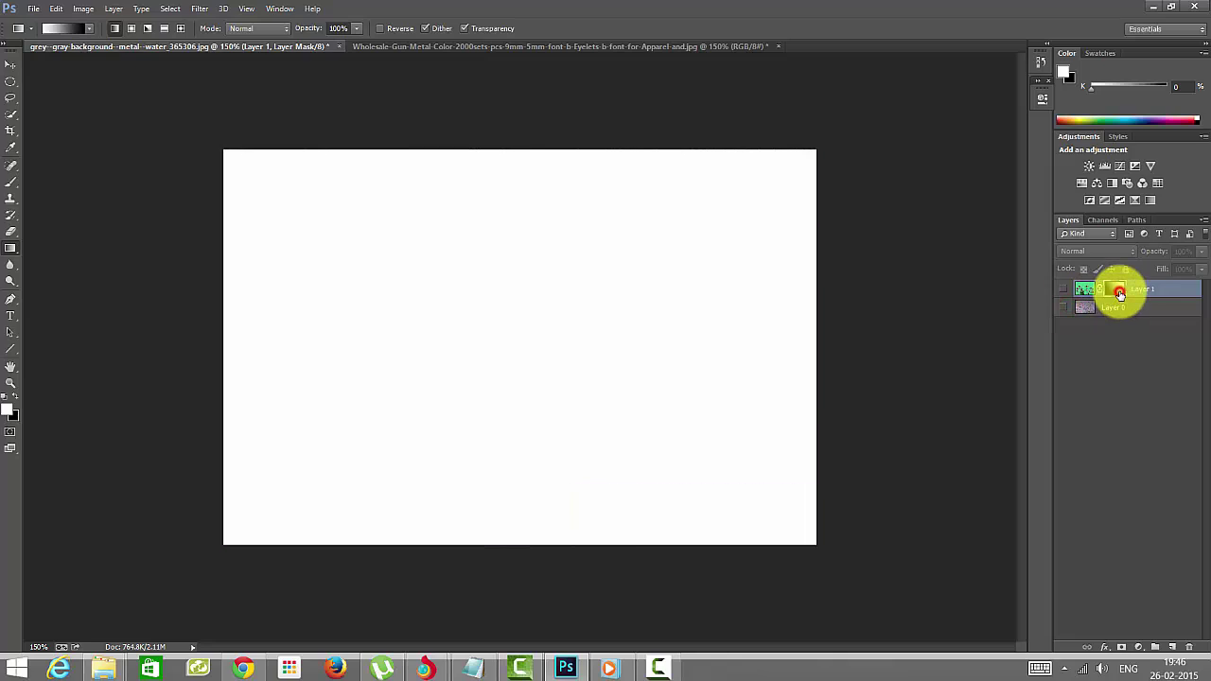
pyautogui.click(1063, 289)
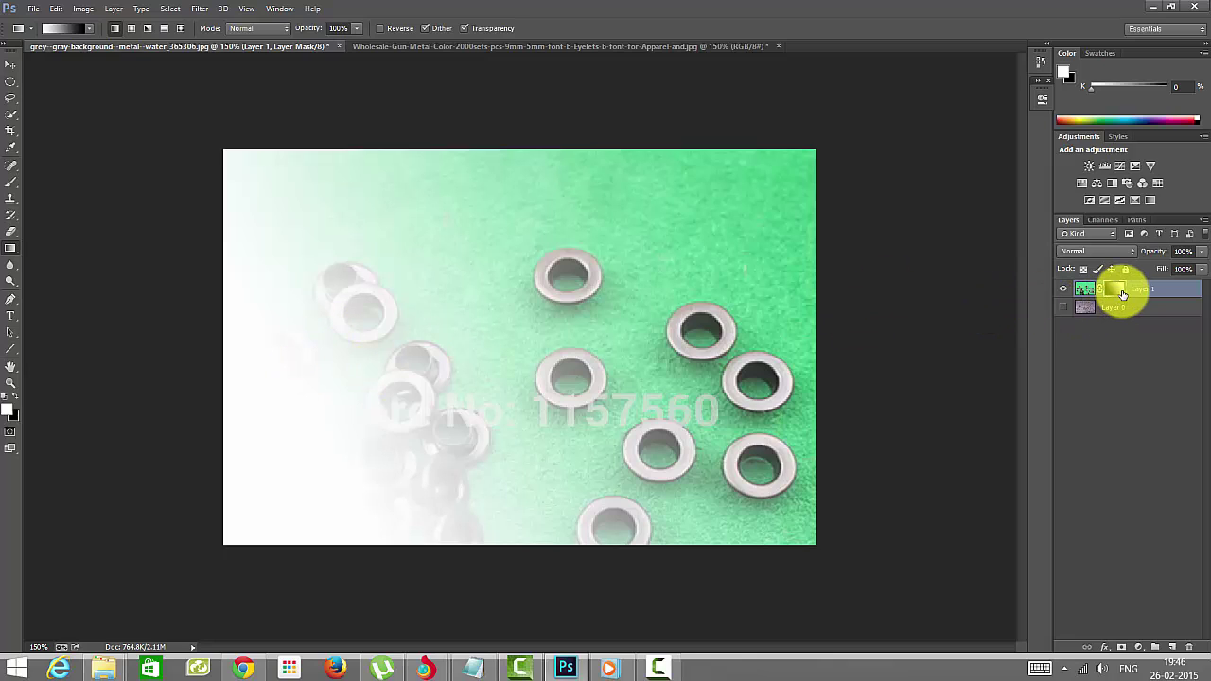
# - Open the mask settings, preview Show Radius and Black & White in Refine Mask, then cancel
pyautogui.doubleClick(1124, 288)
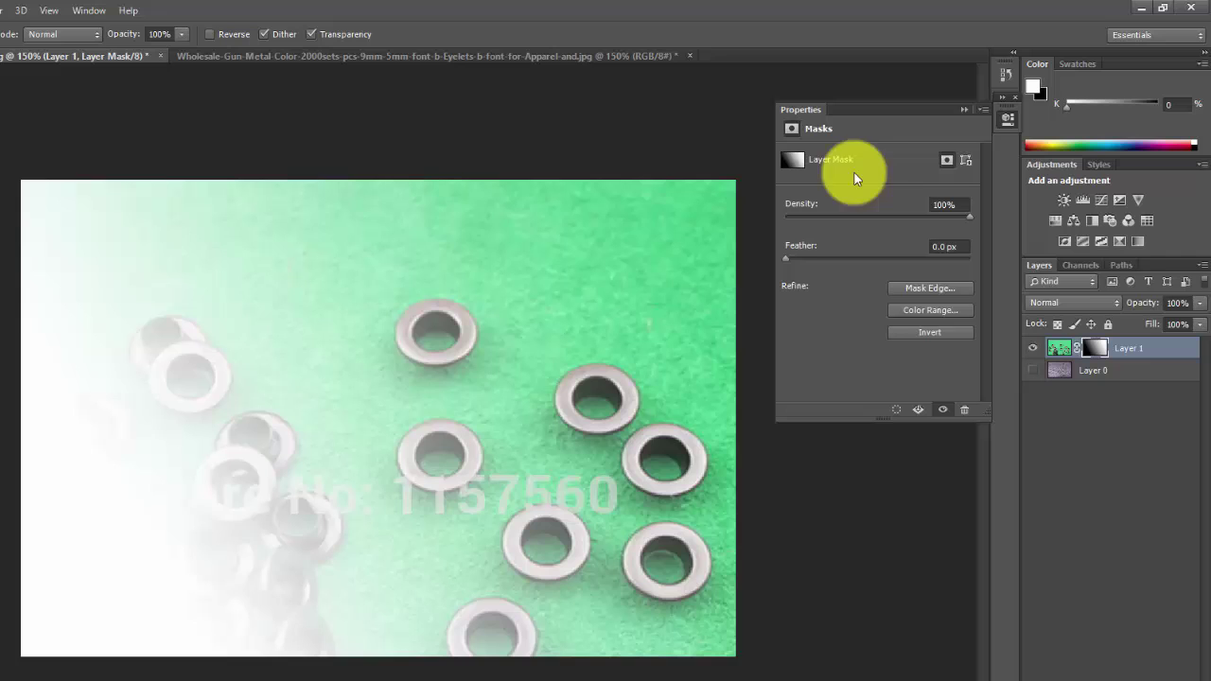
pyautogui.click(940, 289)
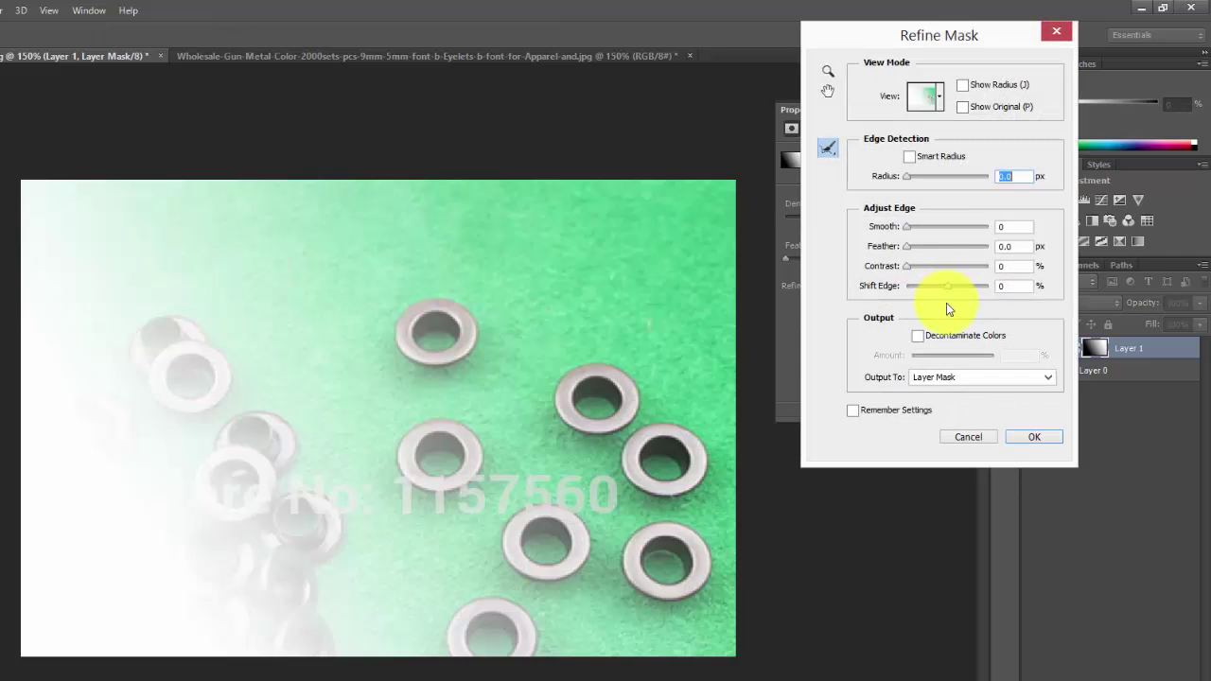
pyautogui.click(973, 87)
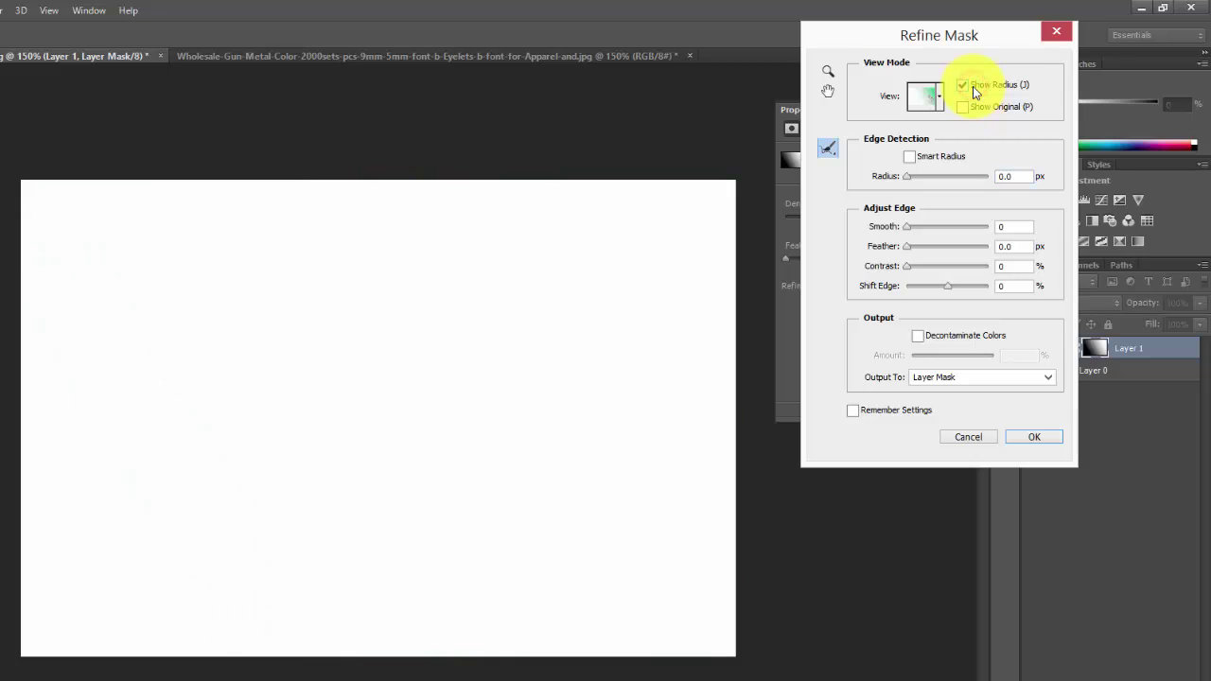
pyautogui.click(972, 87)
pyautogui.click(932, 95)
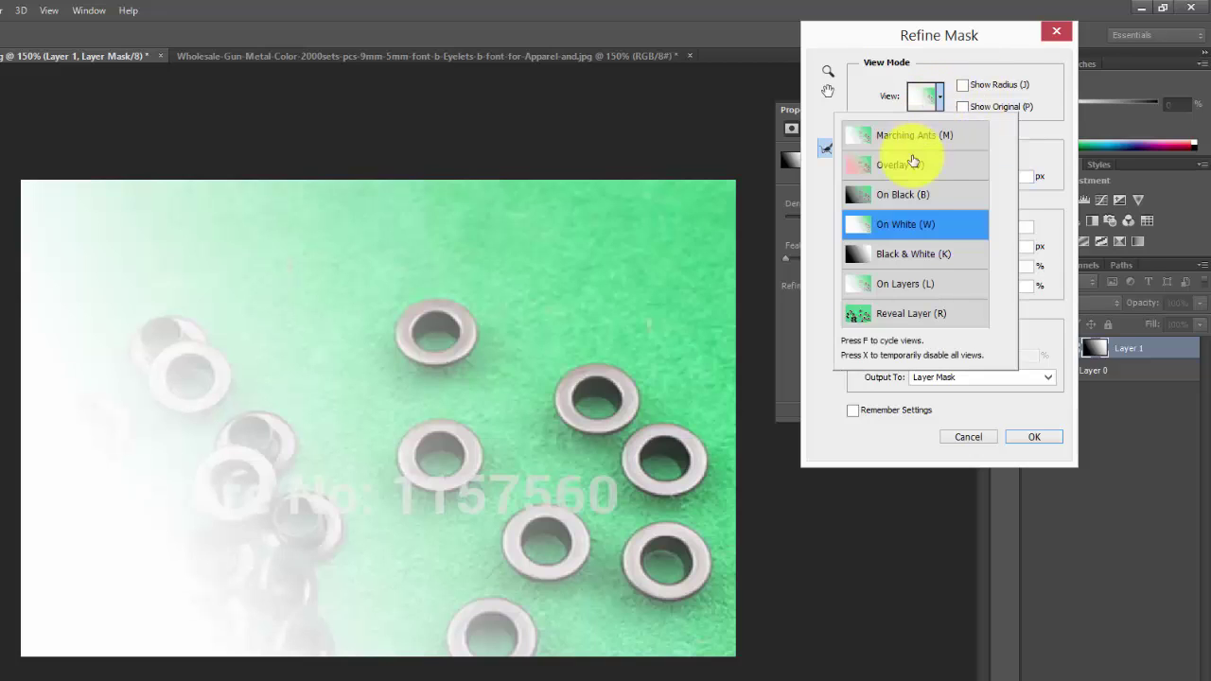
pyautogui.click(904, 255)
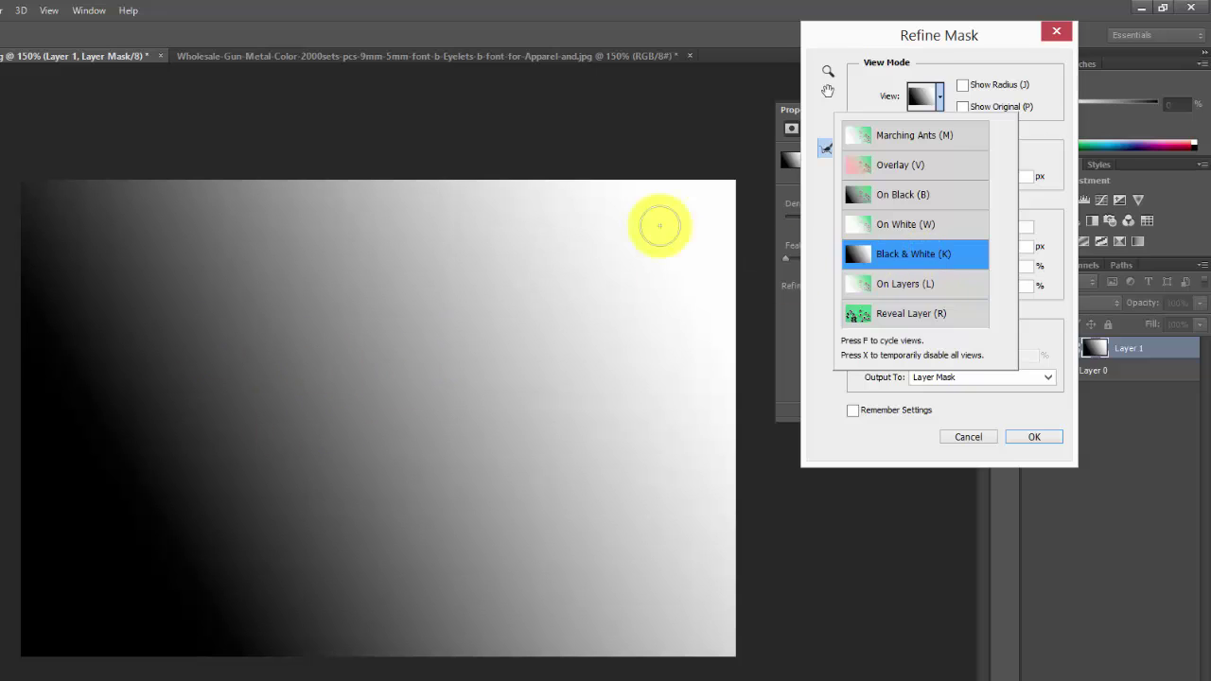
pyautogui.click(973, 437)
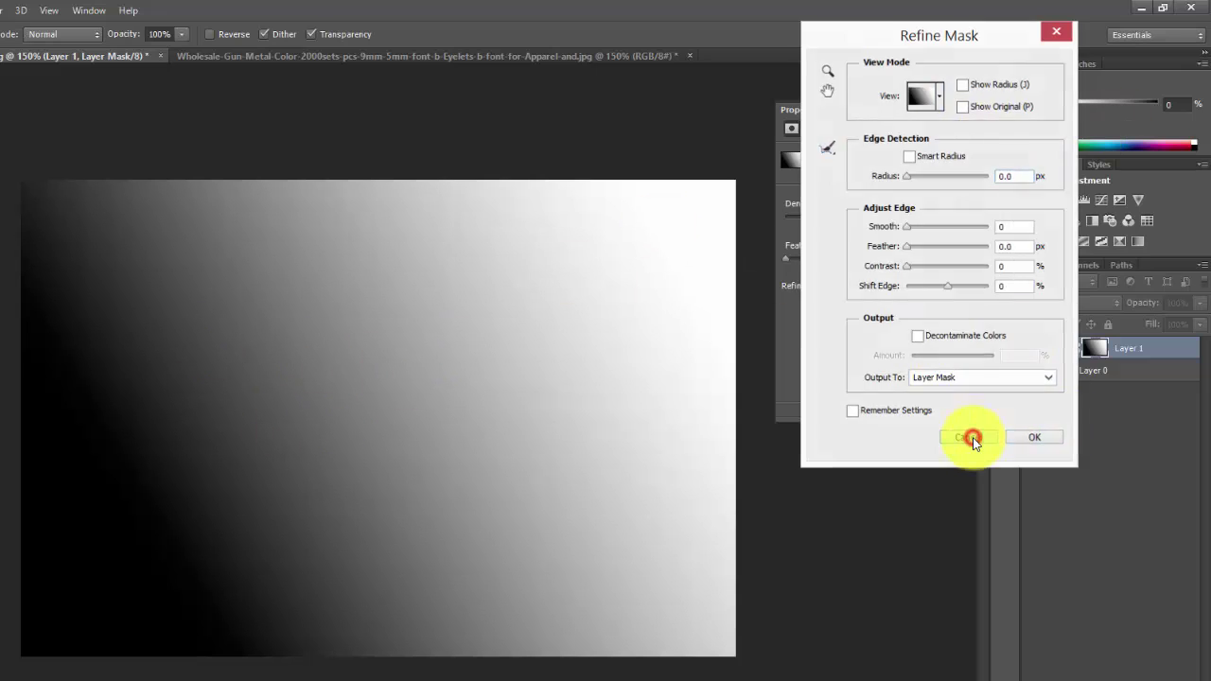
pyautogui.click(968, 435)
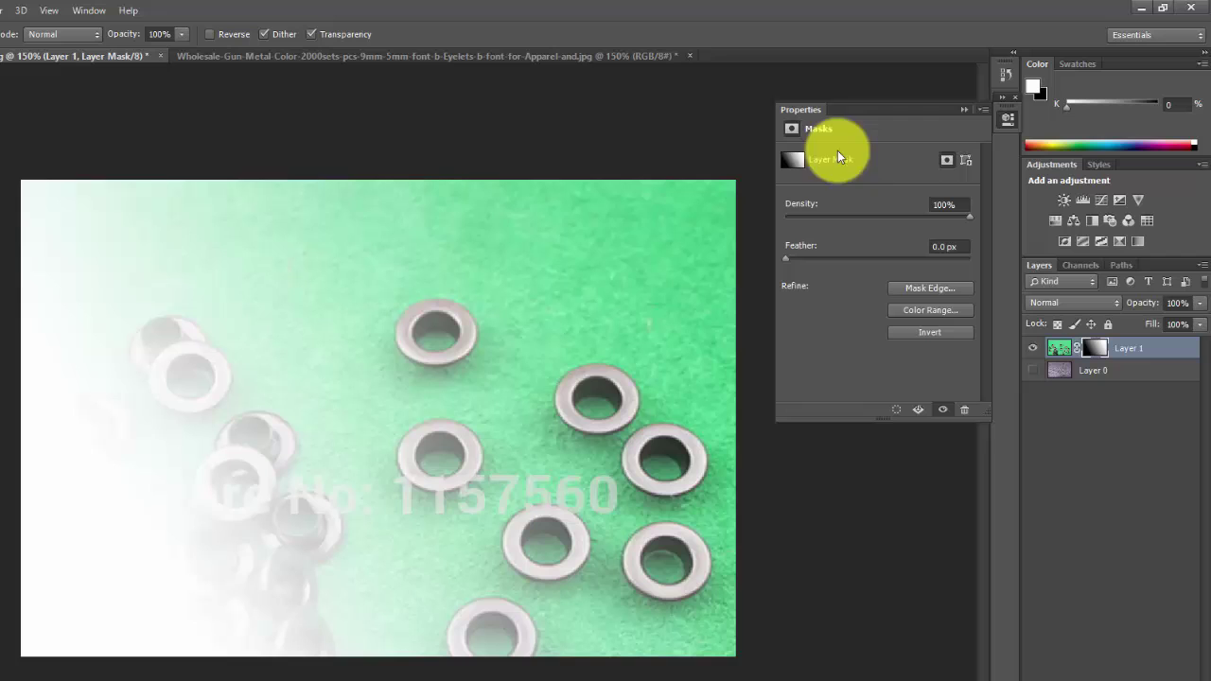
# - Invert Layer 1's mask and make the droplet Layer 0 visible again
pyautogui.click(935, 334)
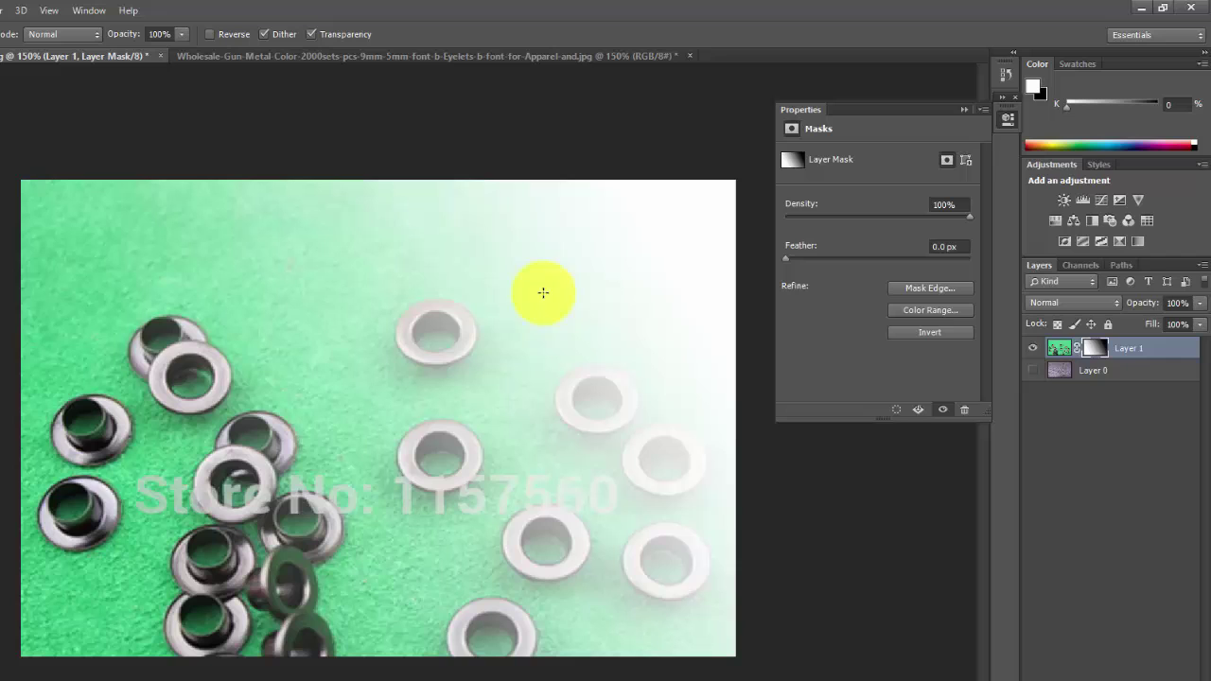
pyautogui.click(1031, 371)
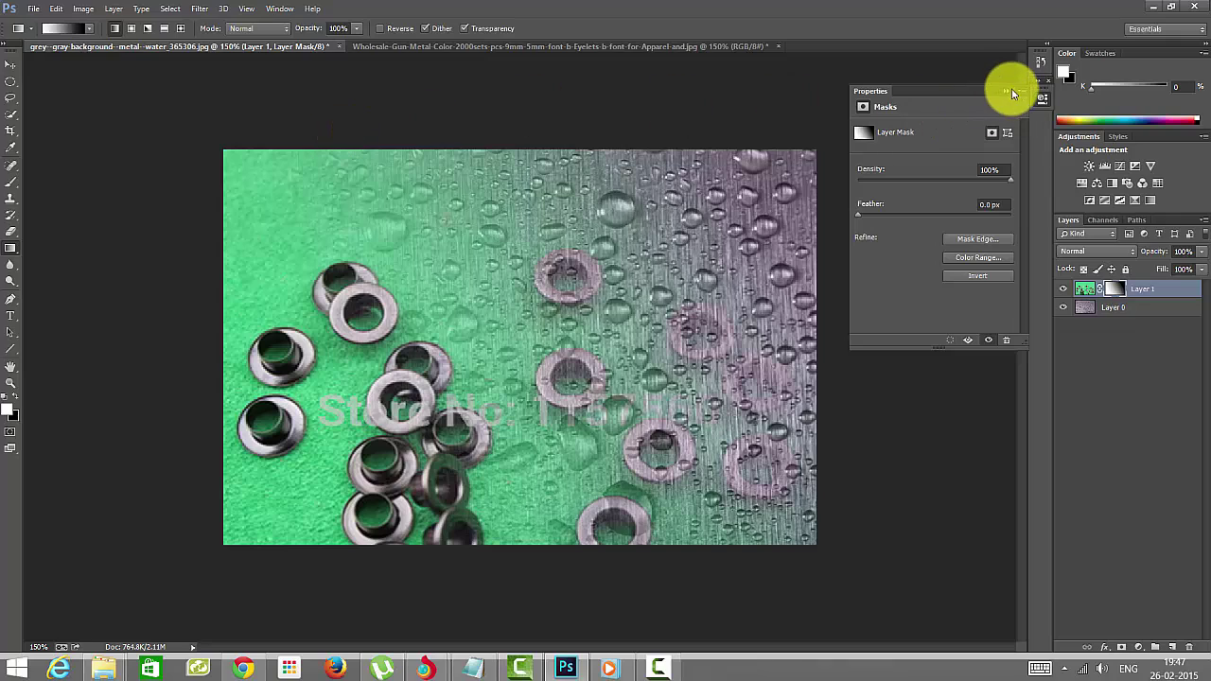
# - Close the floating Properties panel holding the mask settings
pyautogui.click(1007, 91)
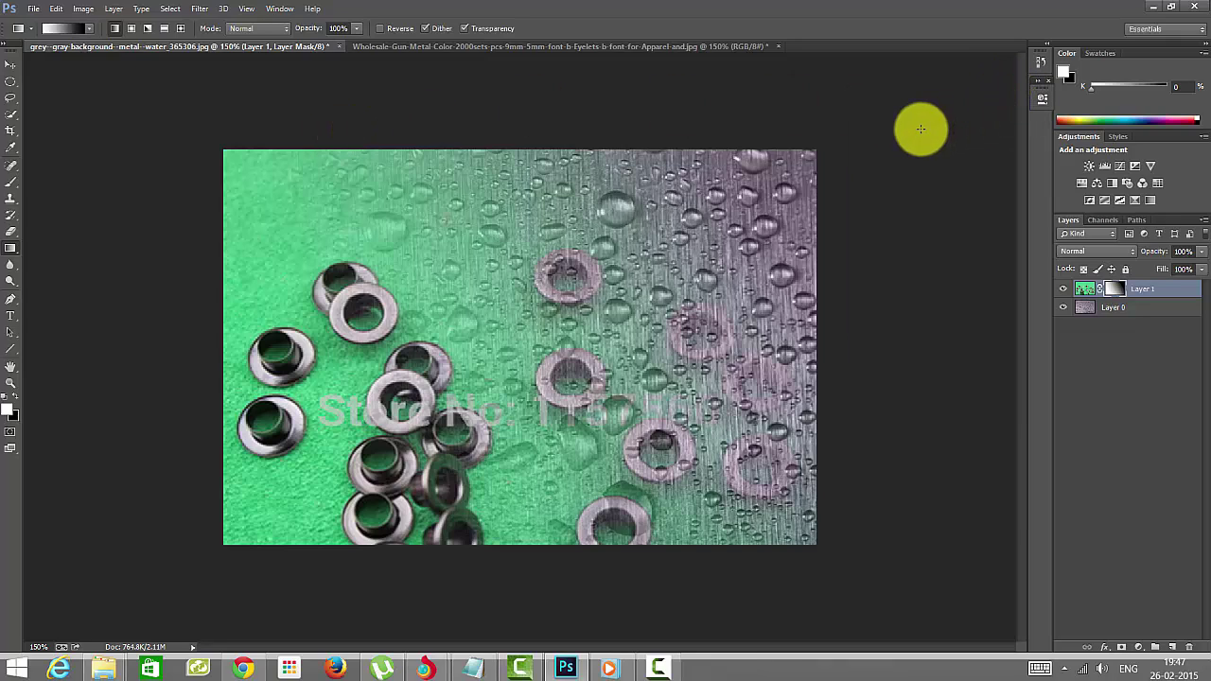